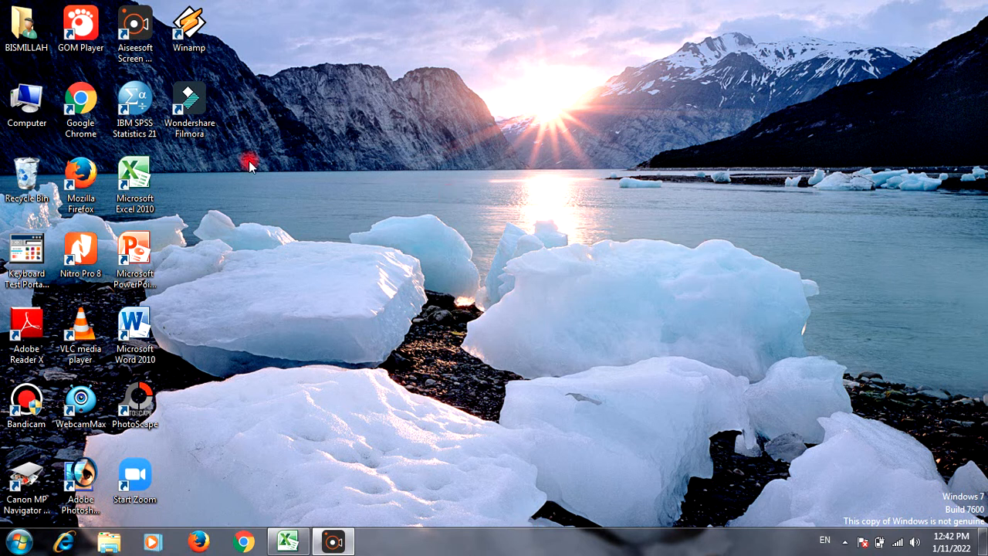
- Start IBM SPSS Statistics 21 with an empty dataset and switch to the variable definitions
double_click(136, 121)
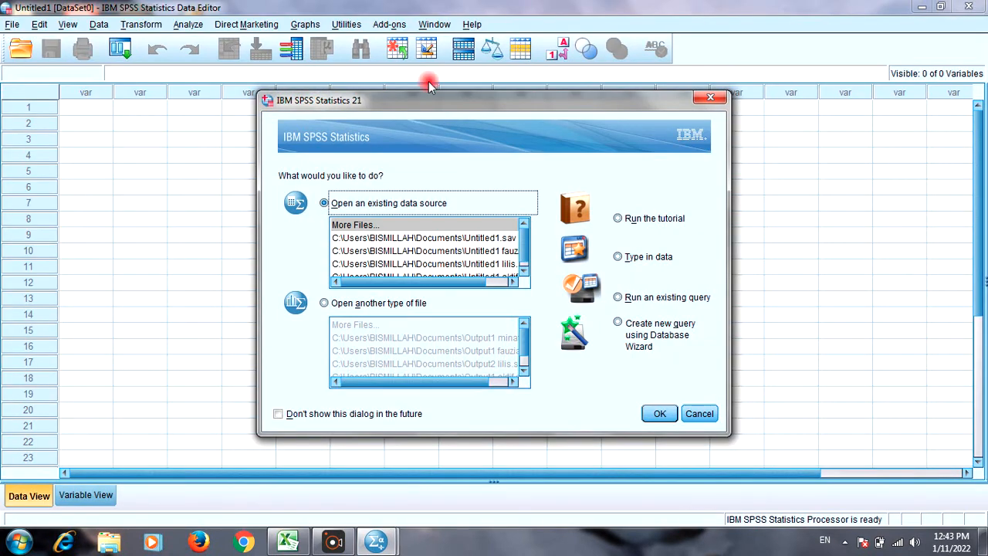
left_click(710, 98)
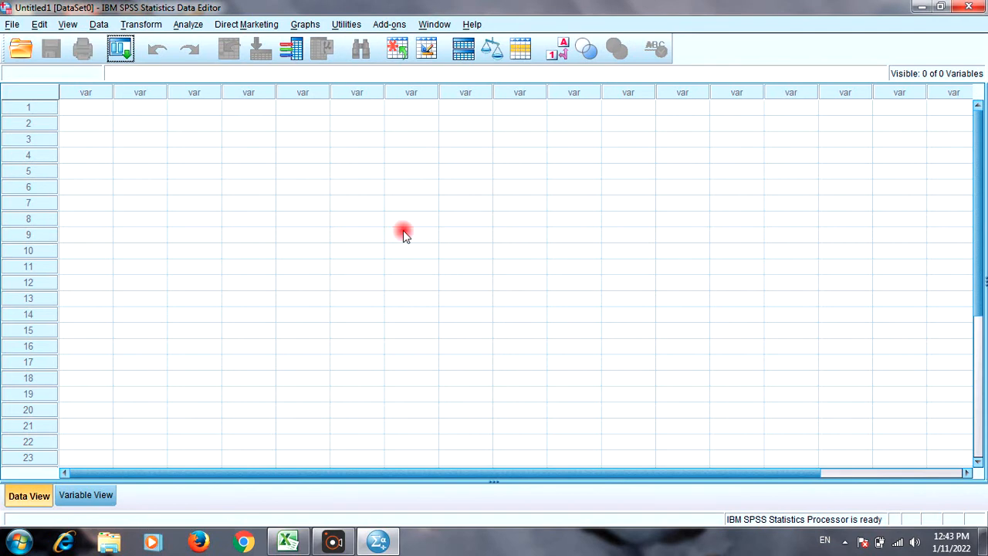
left_click(101, 495)
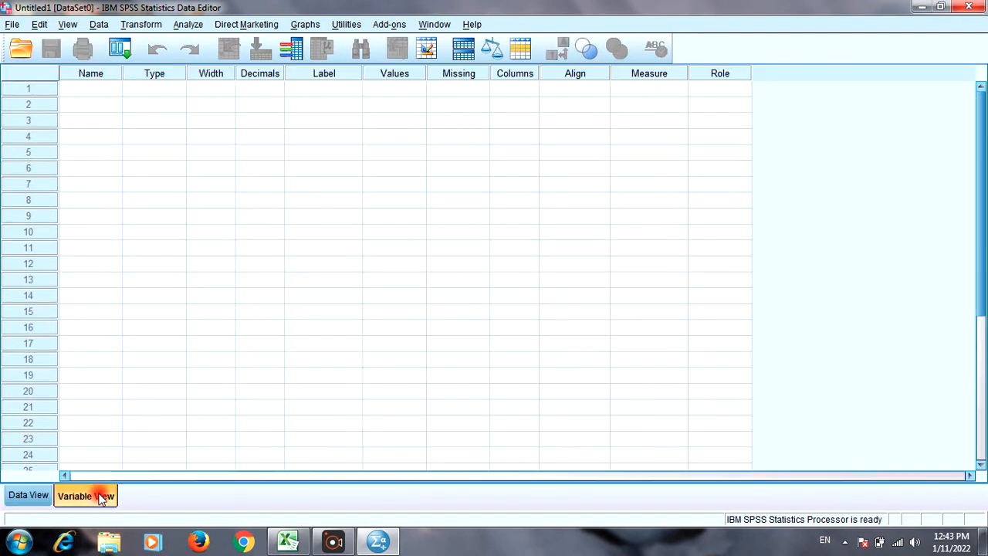
- Define four variables named p1, p2, p3 and total in the first four rows
left_click(76, 90)
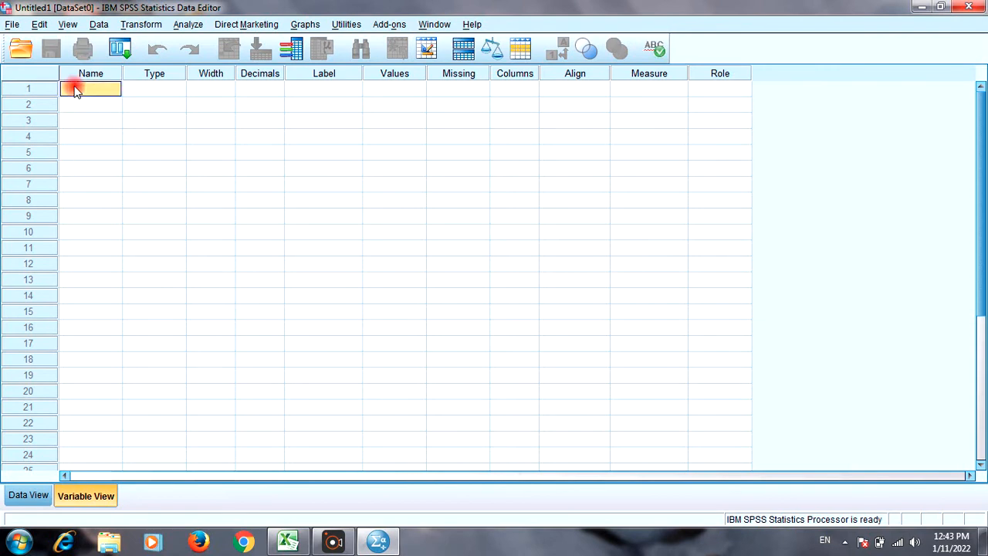
type("p1")
key("Return")
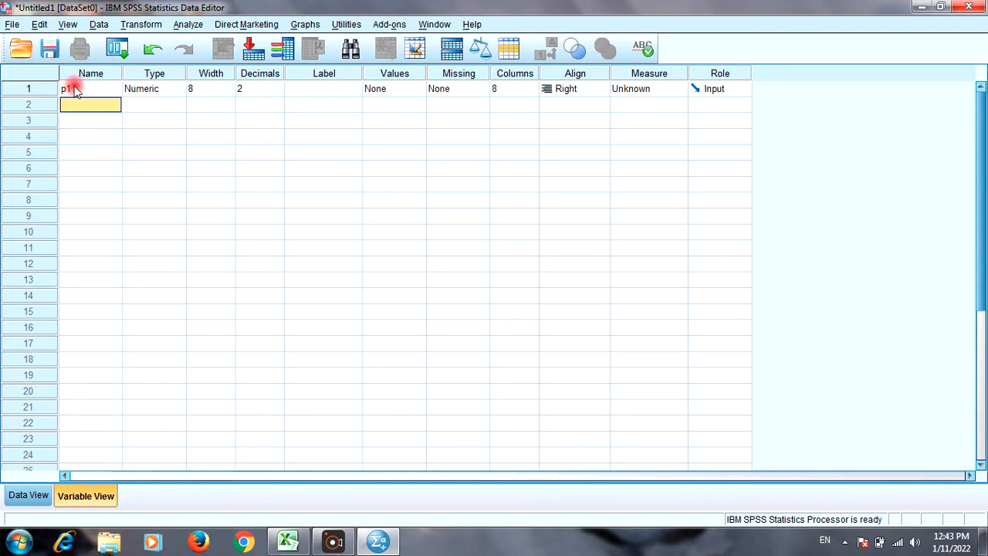
type("p2")
key("Return")
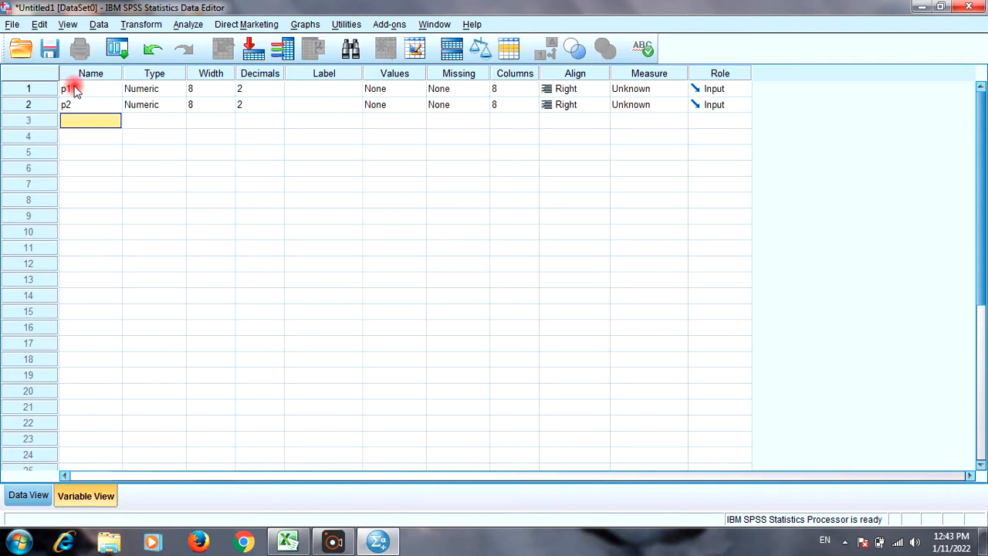
type("p3")
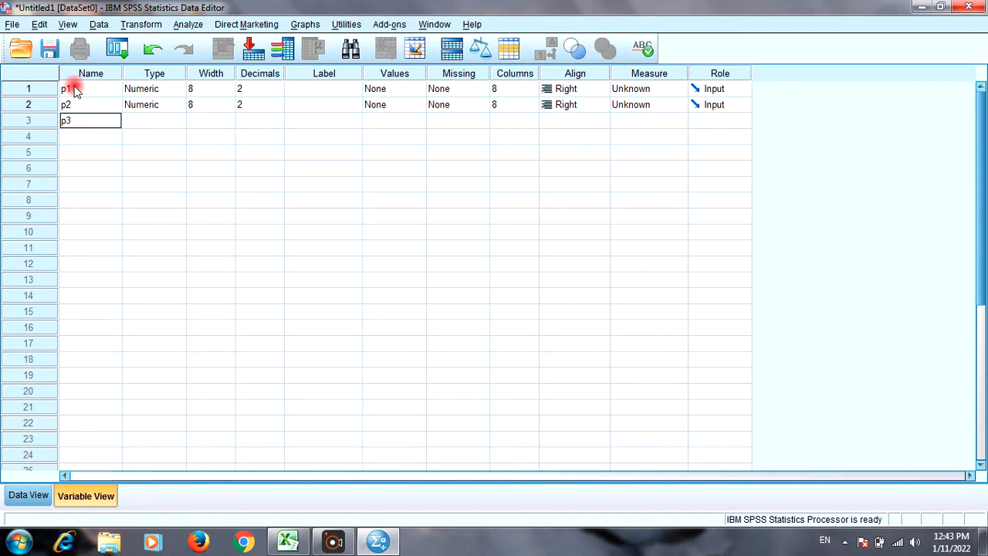
key("Return")
type("t")
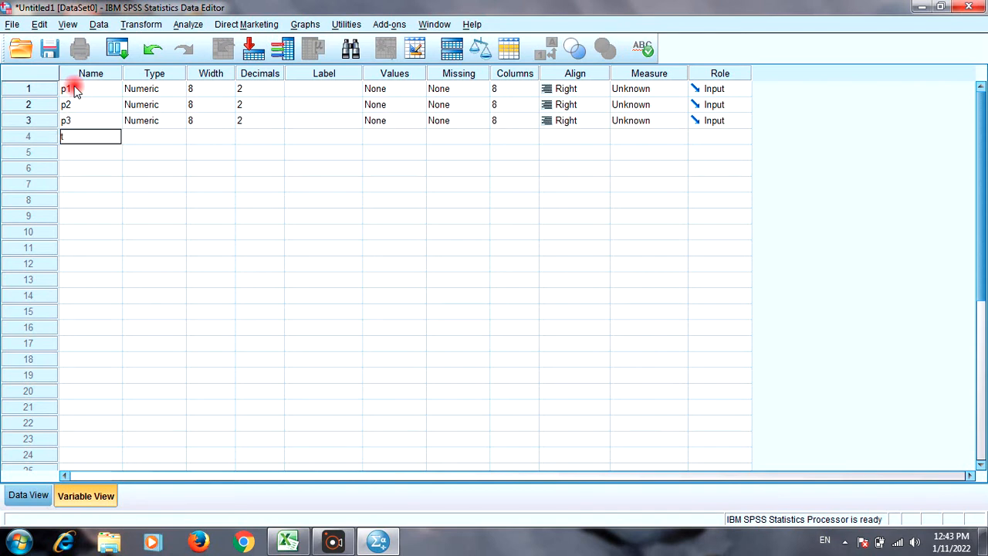
type("otal")
key("Return")
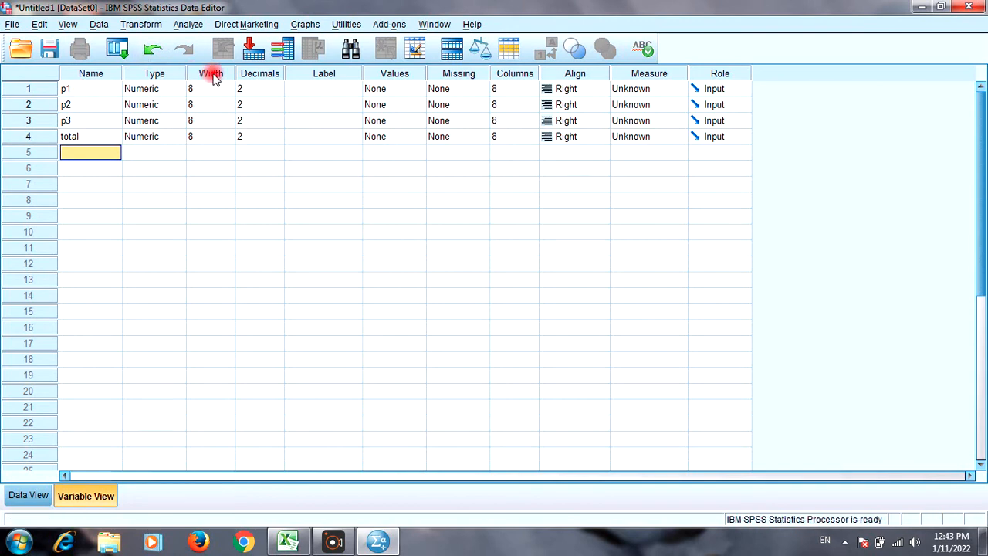
- Set the number of decimals to 0 for p1, p2, p3 and total
left_click(280, 95)
left_click(278, 94)
left_click(279, 94)
left_click(280, 113)
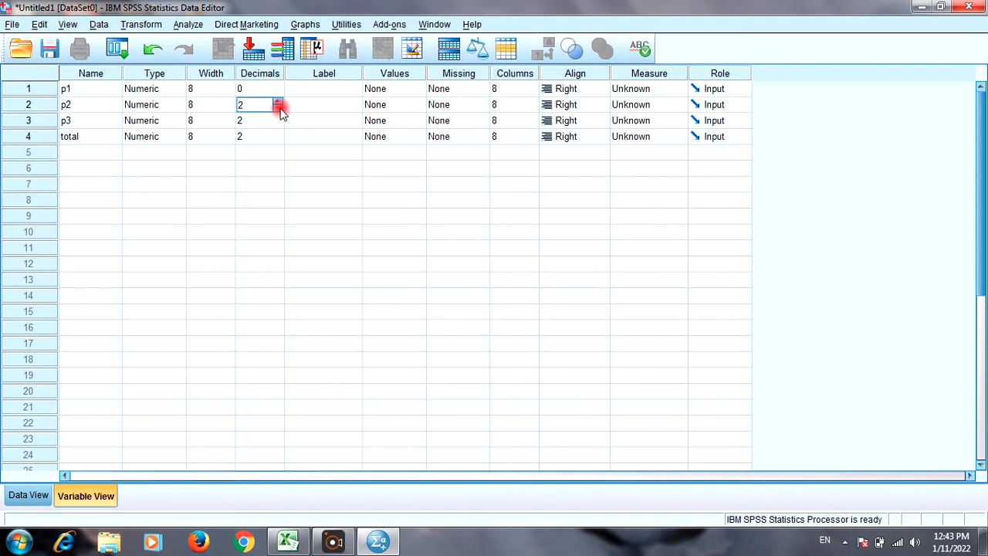
left_click(280, 109)
left_click(280, 109)
left_click(280, 120)
left_click(279, 125)
left_click(279, 124)
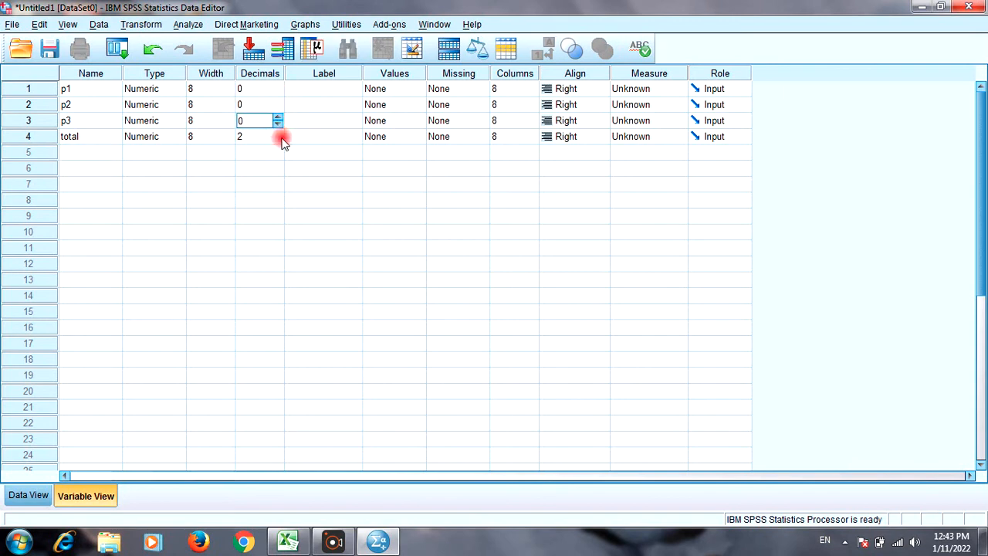
left_click(280, 137)
left_click(280, 140)
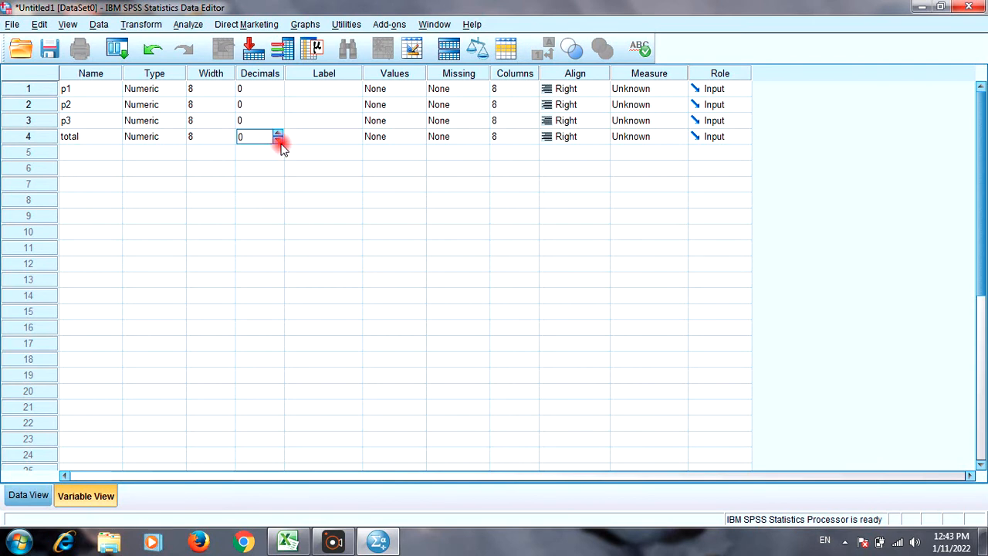
left_click(279, 140)
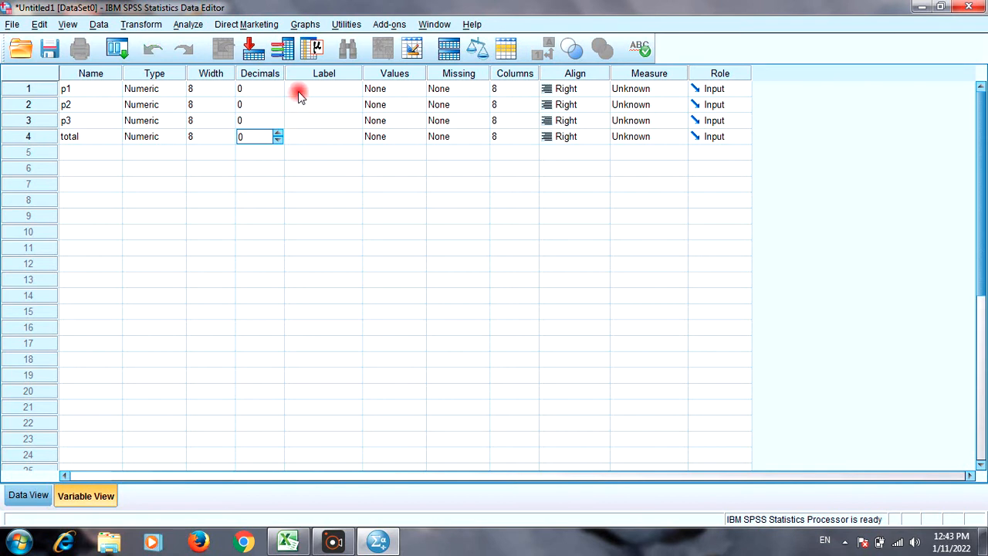
- Label the variable p1 as "pertanyaan 1"
left_click(300, 93)
type("pe")
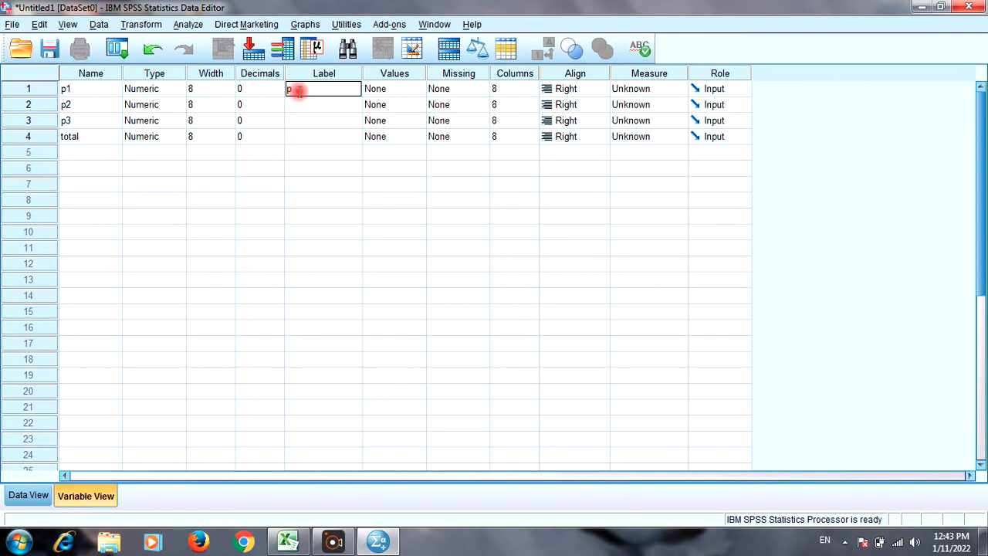
type("rtanya")
type("na")
key("BackSpace")
key("BackSpace")
type("ab")
key("BackSpace")
type("n")
key("Return")
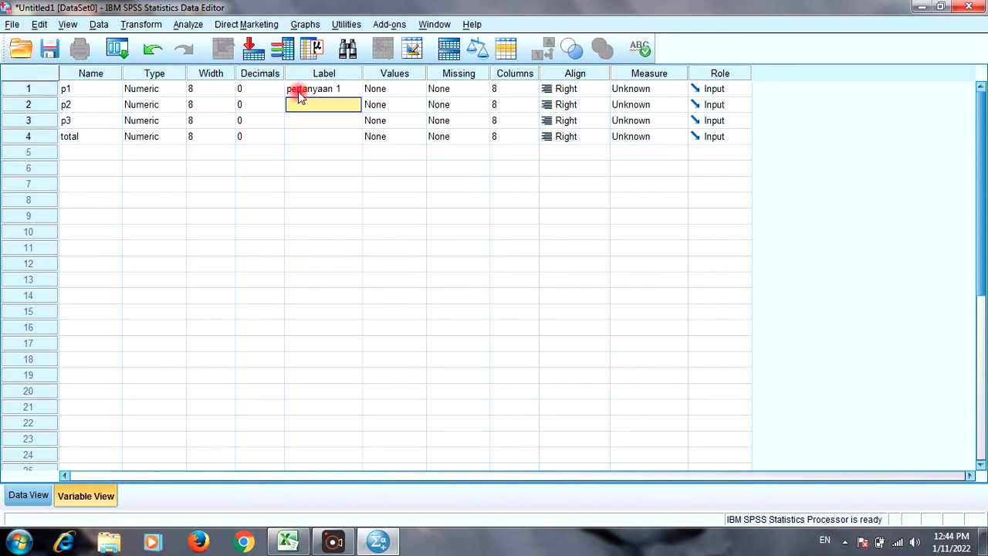
- Label p2 as "pertanyaan 2", p3 as "pertanyaan 3" and the total variable as "total"
type("pe")
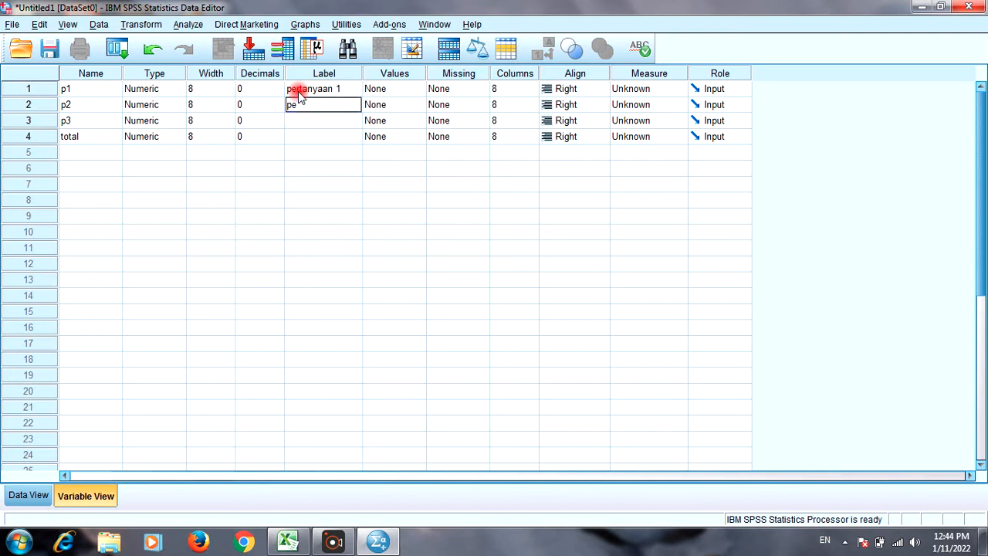
type("rtanyaaa")
key("BackSpace")
key("BackSpace")
type("n 2")
key("Return")
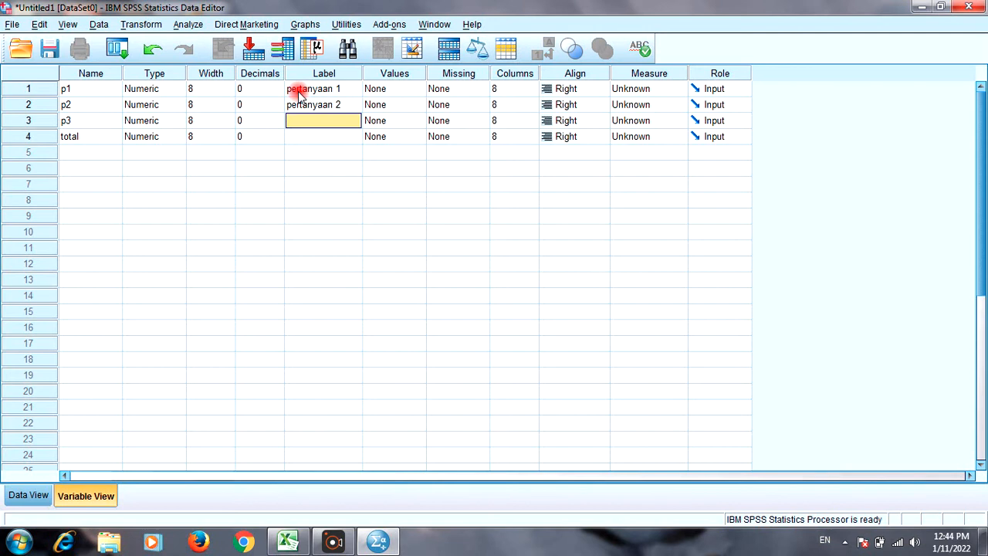
type("pertanyaan 3")
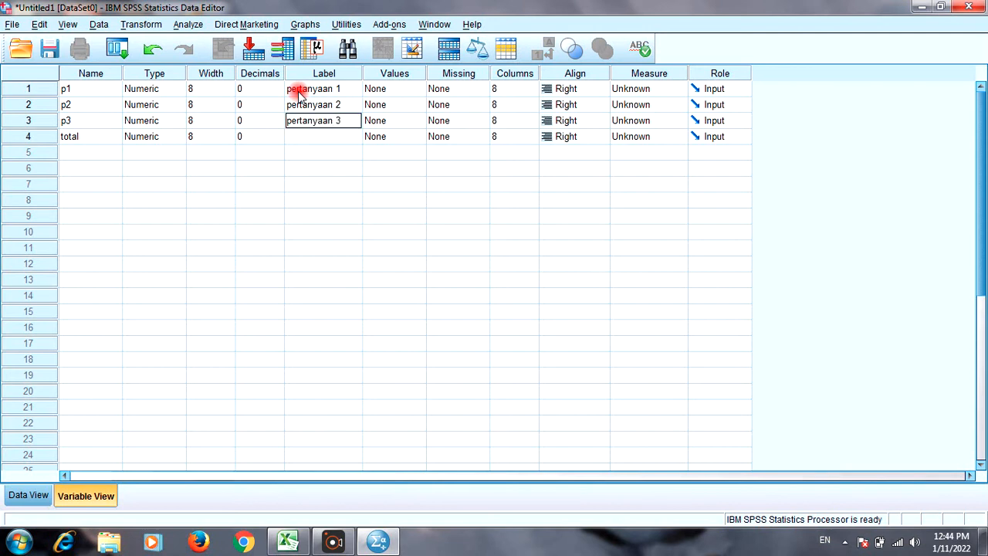
key("Return")
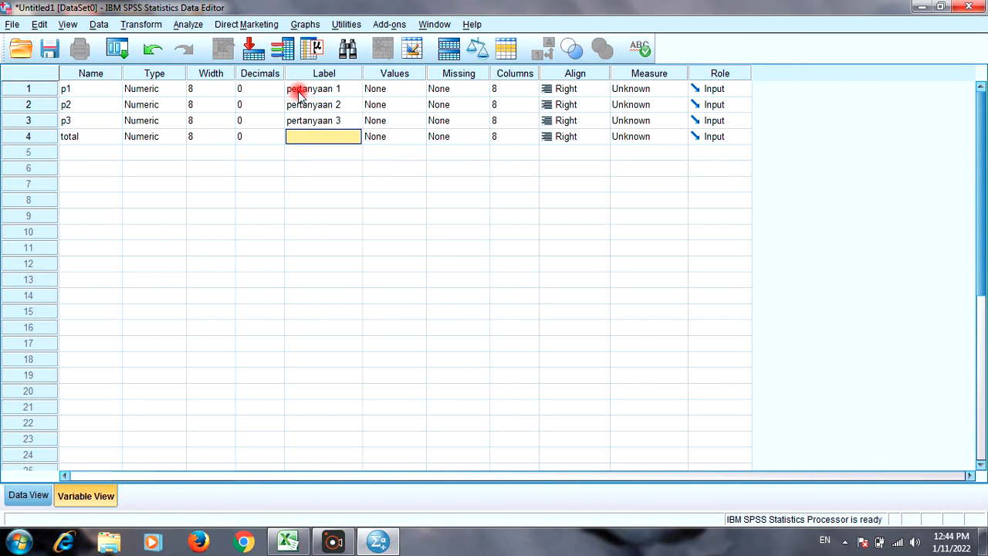
type("total")
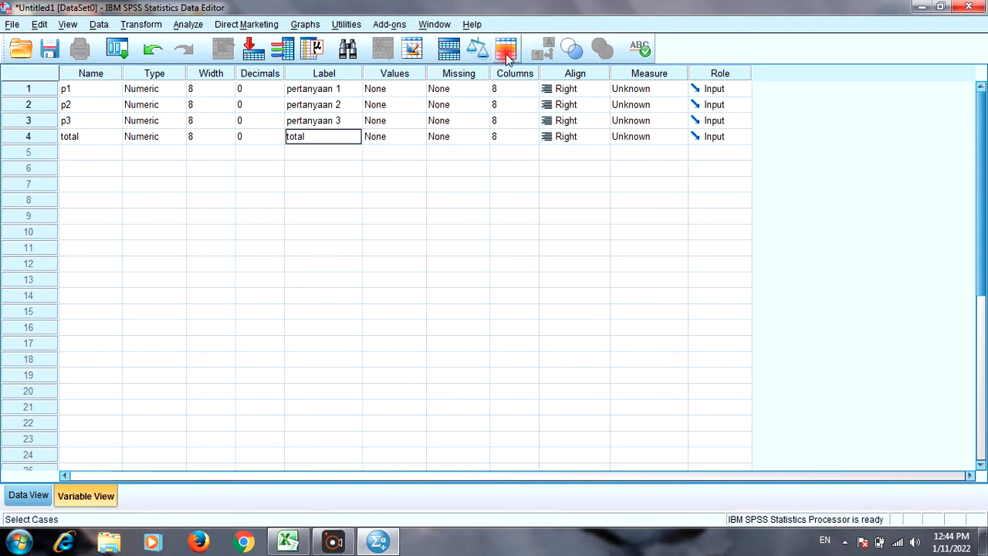
- Set the measurement level of p1, p2, p3 and total to Scale
left_click(681, 92)
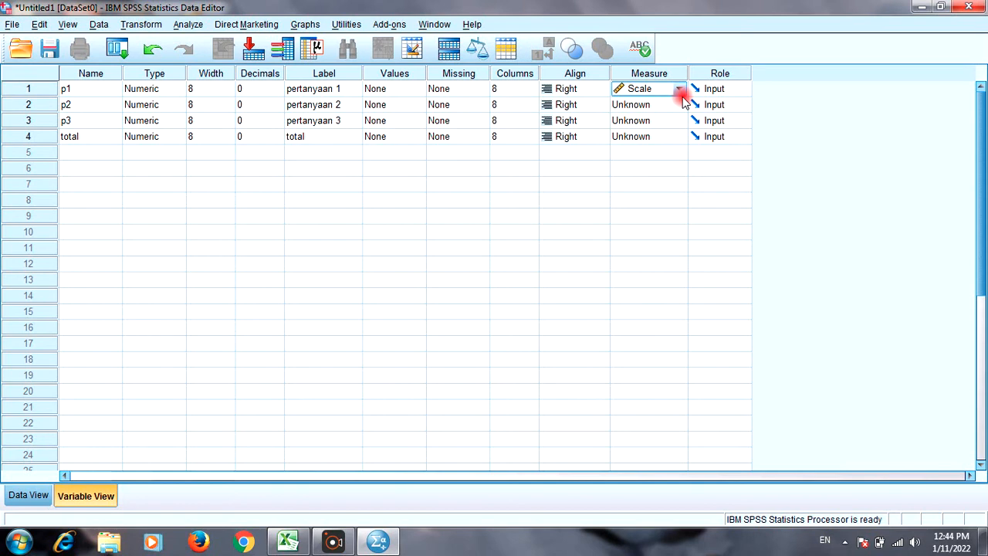
left_click(683, 106)
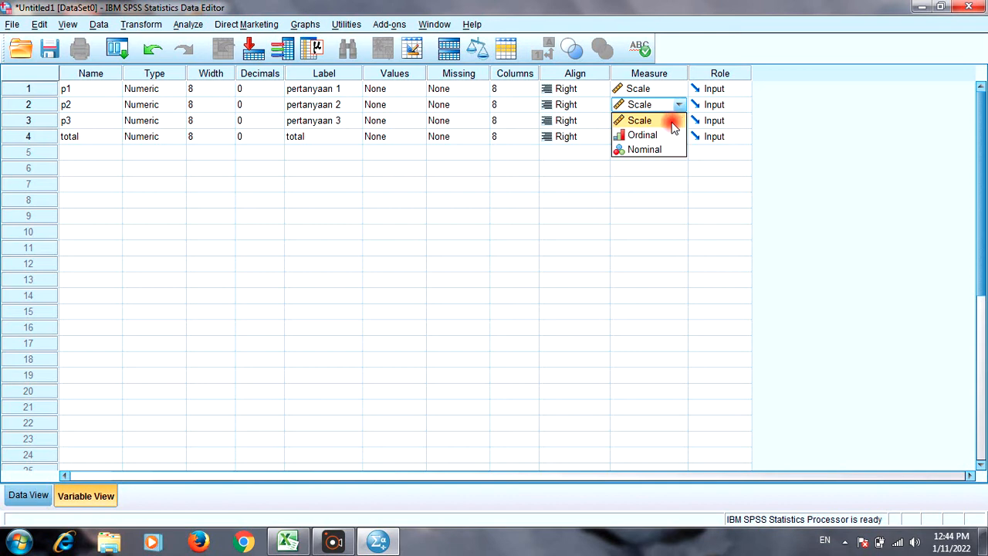
left_click(672, 121)
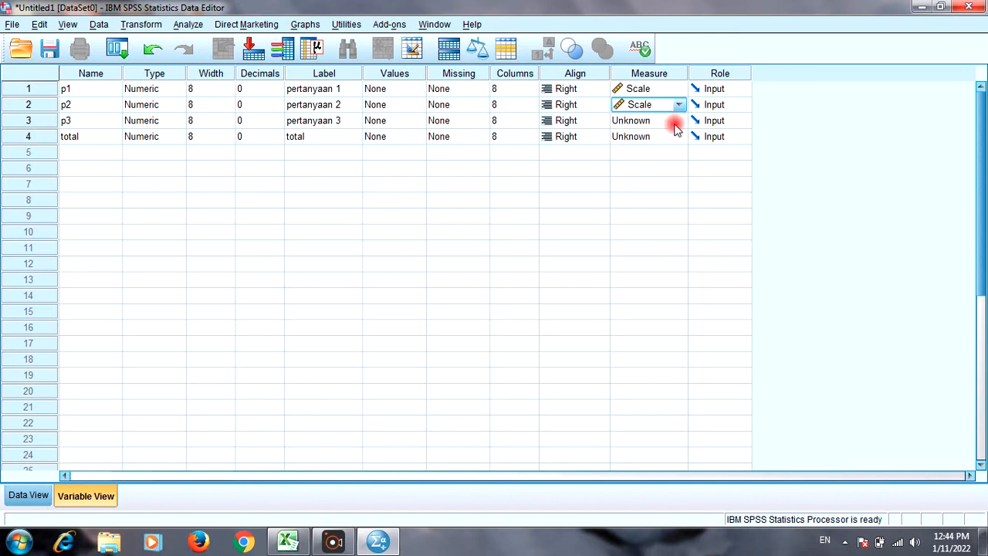
left_click(676, 123)
left_click(676, 137)
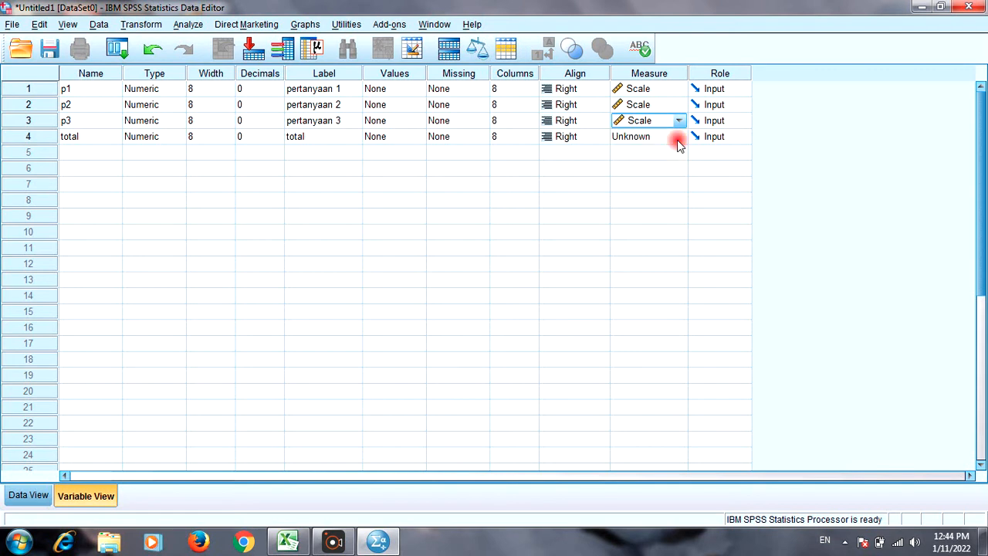
left_click(676, 139)
left_click(676, 139)
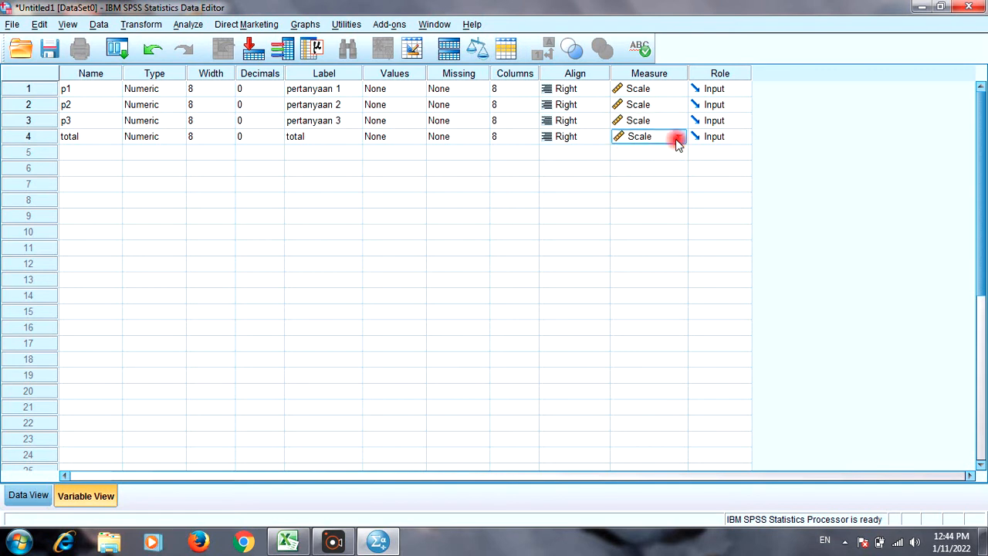
left_click(654, 146)
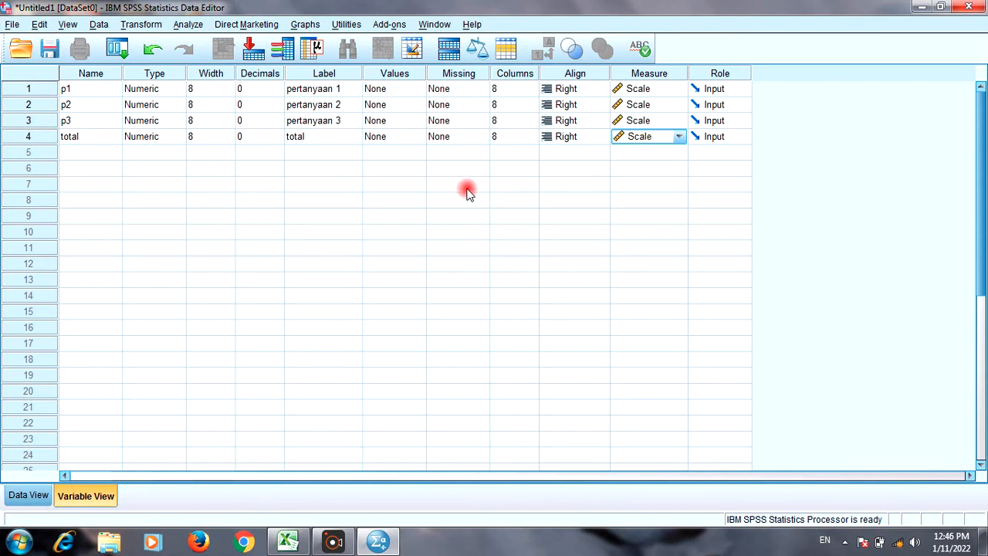
- Copy the scores in A2:D11 of the Excel sheet and paste them into the SPSS data grid from row 1 of p1
left_click(28, 496)
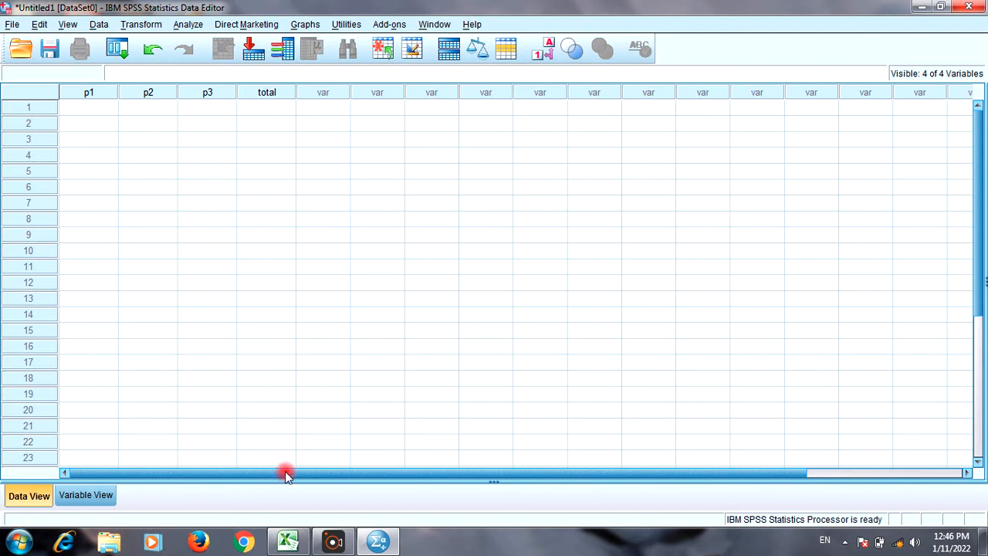
left_click(289, 542)
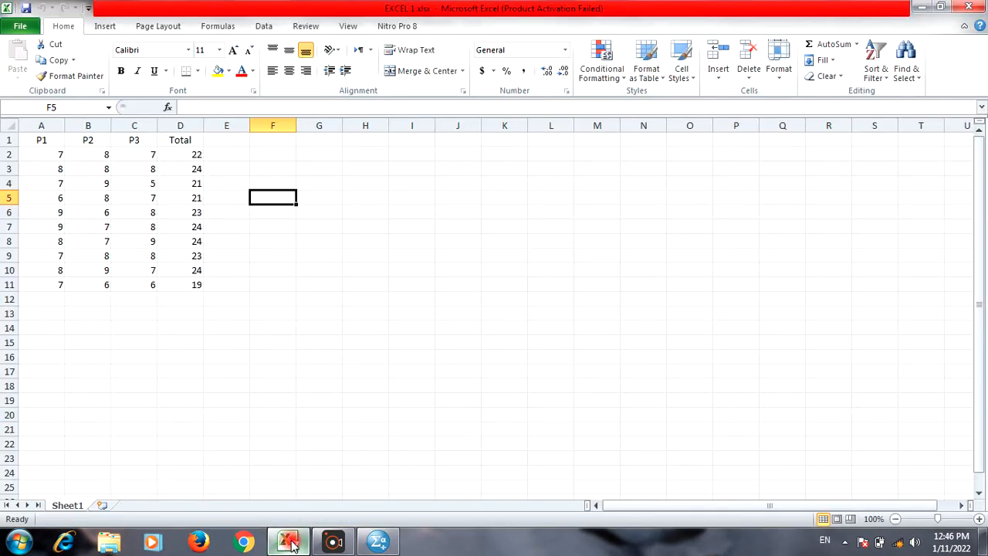
left_click(51, 153)
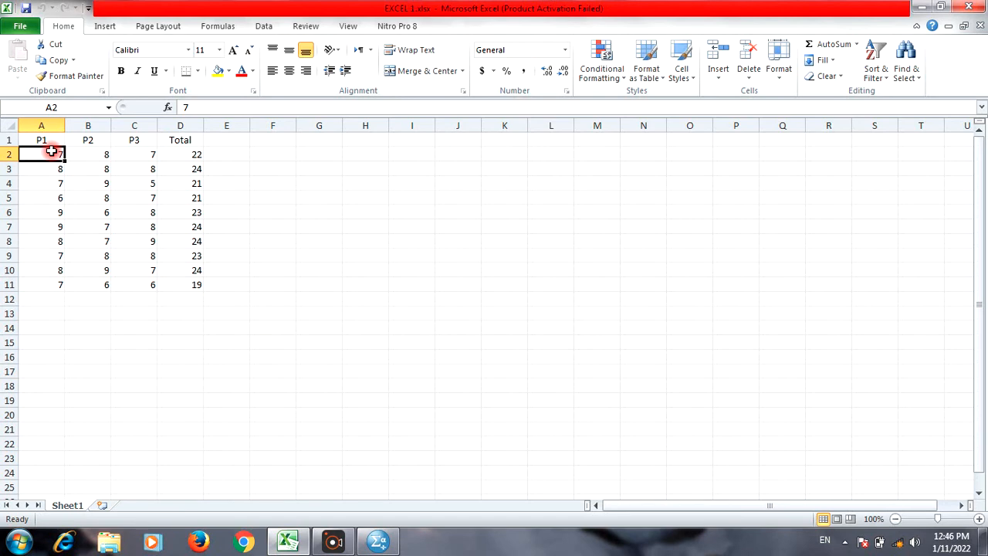
left_click_drag(51, 152, 175, 285)
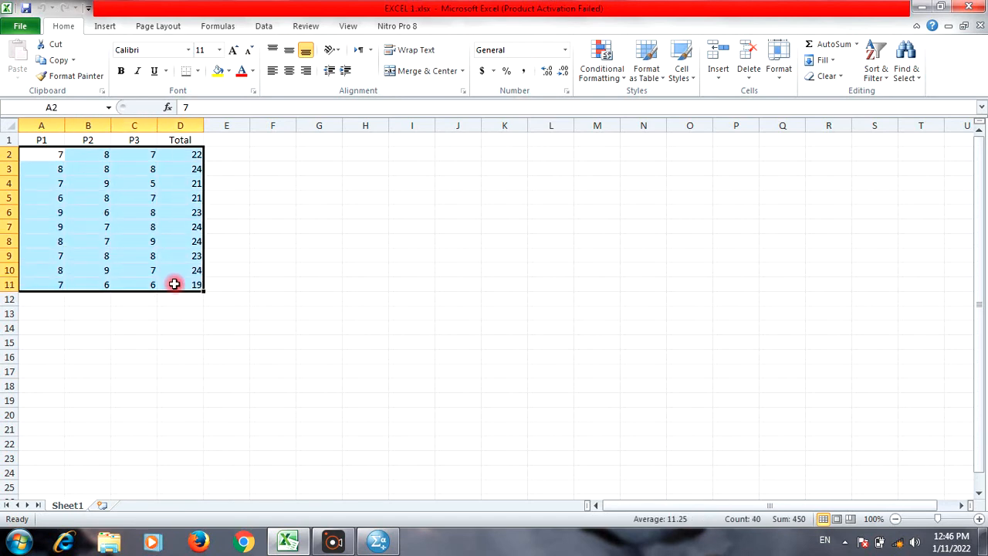
key("ctrl+c")
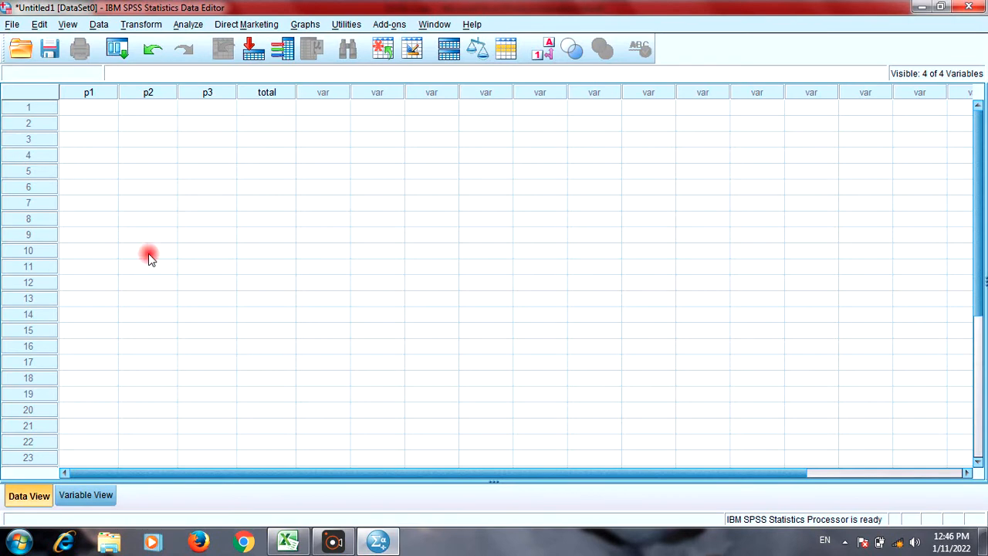
left_click(74, 109)
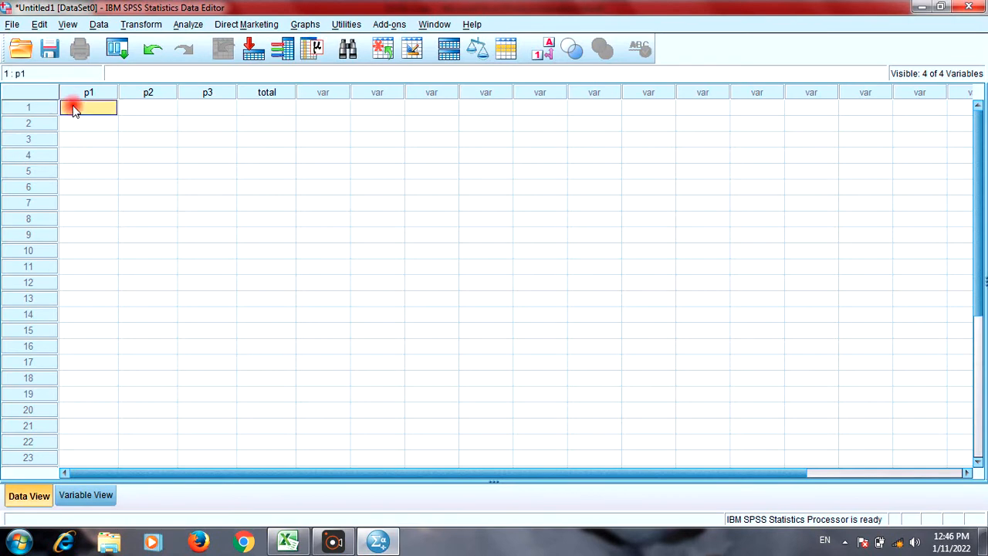
key("ctrl+v")
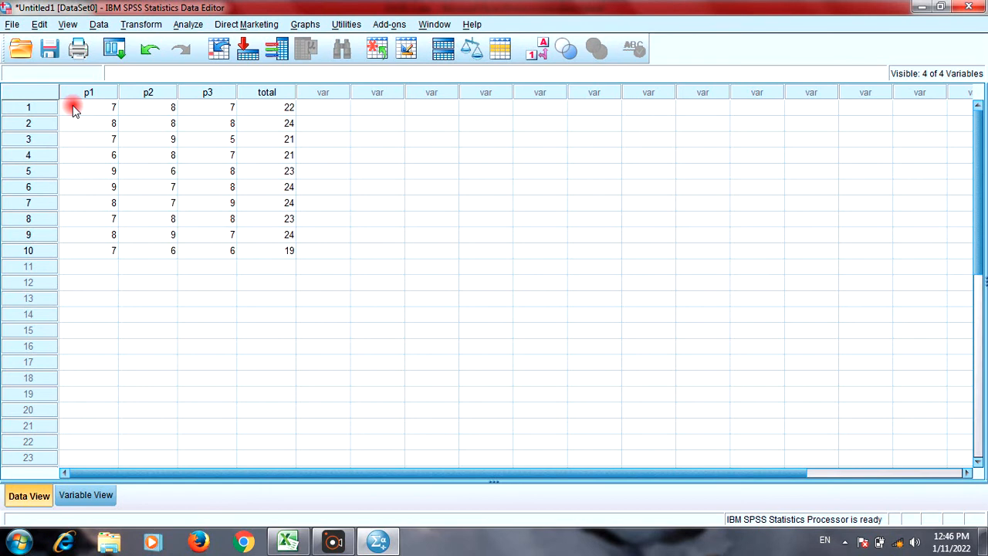
- Run a bivariate Pearson correlation on pertanyaan 1, pertanyaan 2, pertanyaan 3 and total with a two-tailed significance test
left_click(183, 25)
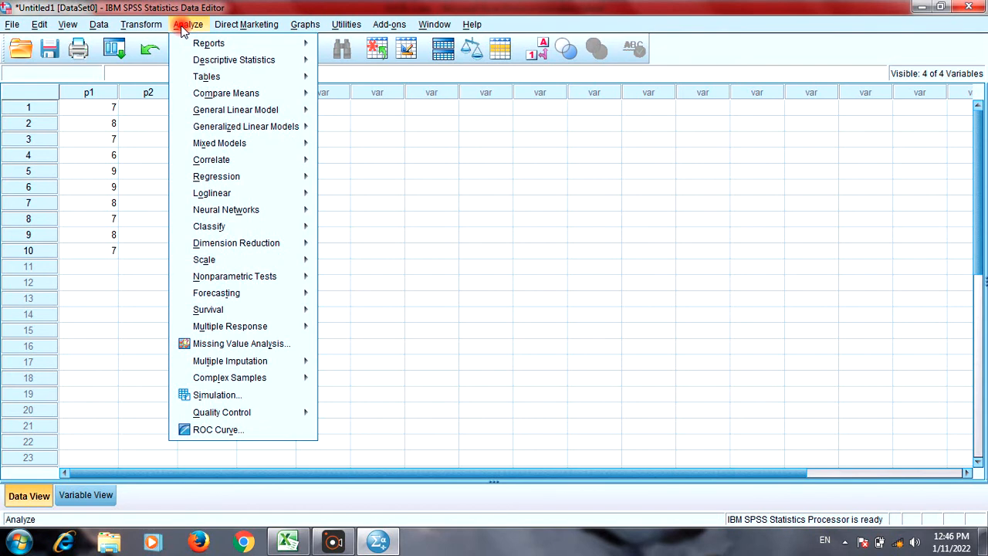
mouse_move(239, 166)
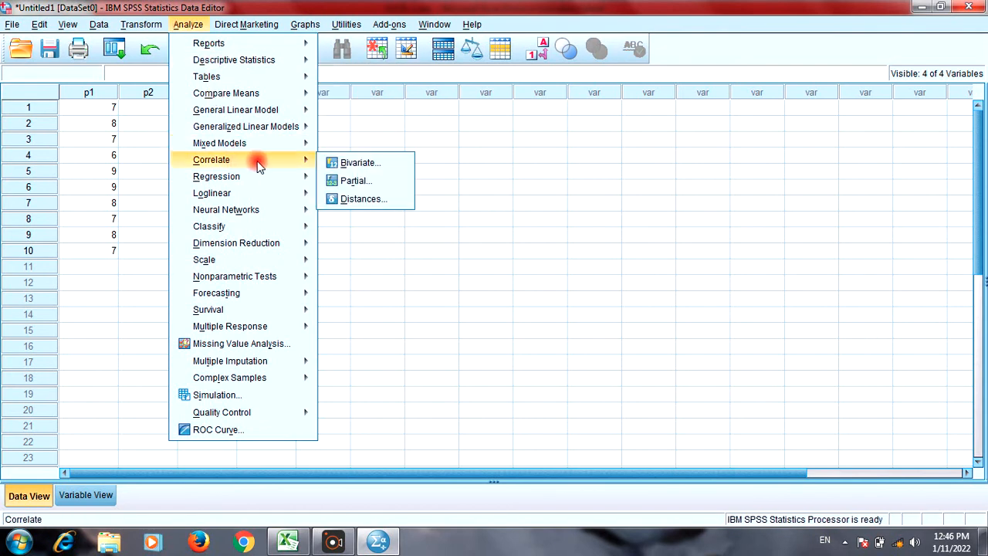
left_click(340, 163)
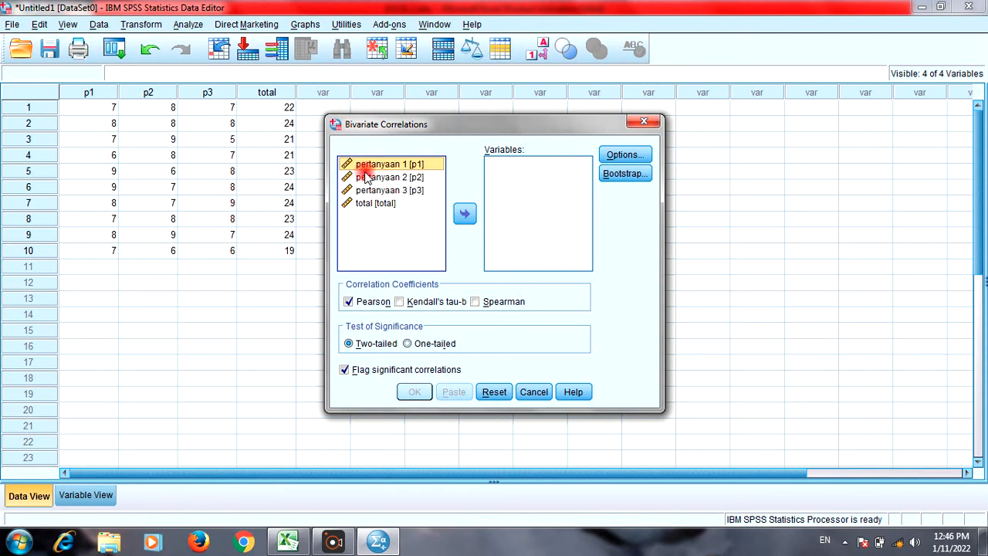
key("ctrl+a")
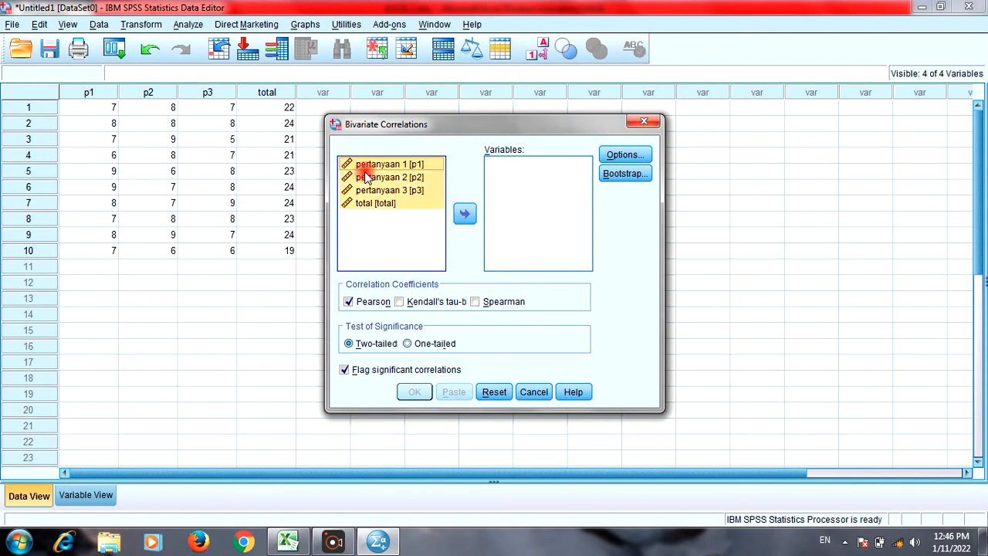
left_click(466, 215)
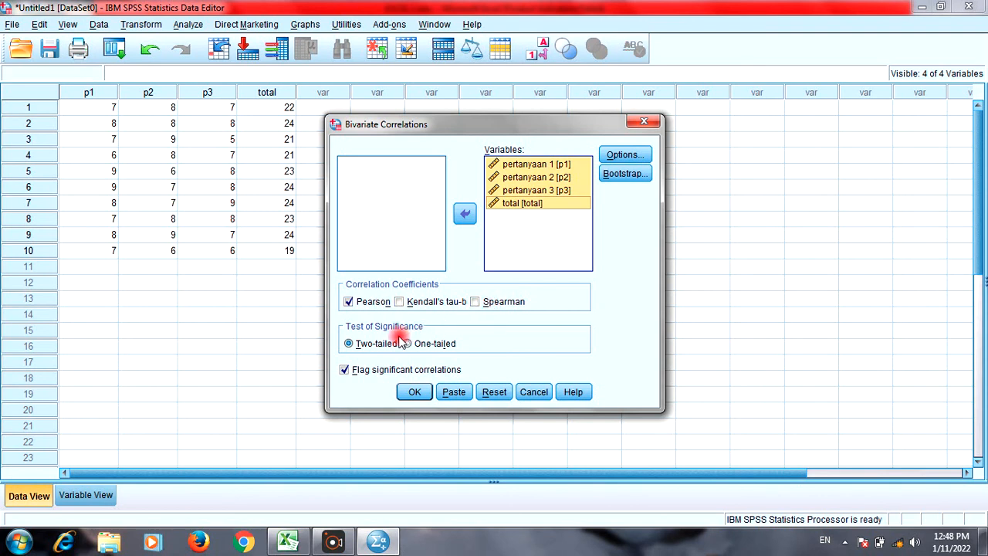
left_click(350, 344)
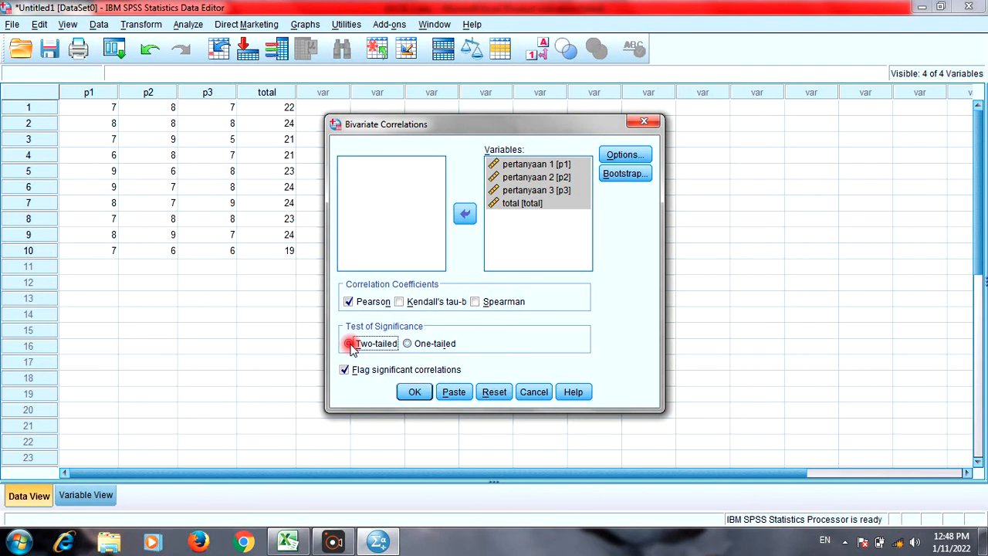
left_click(410, 390)
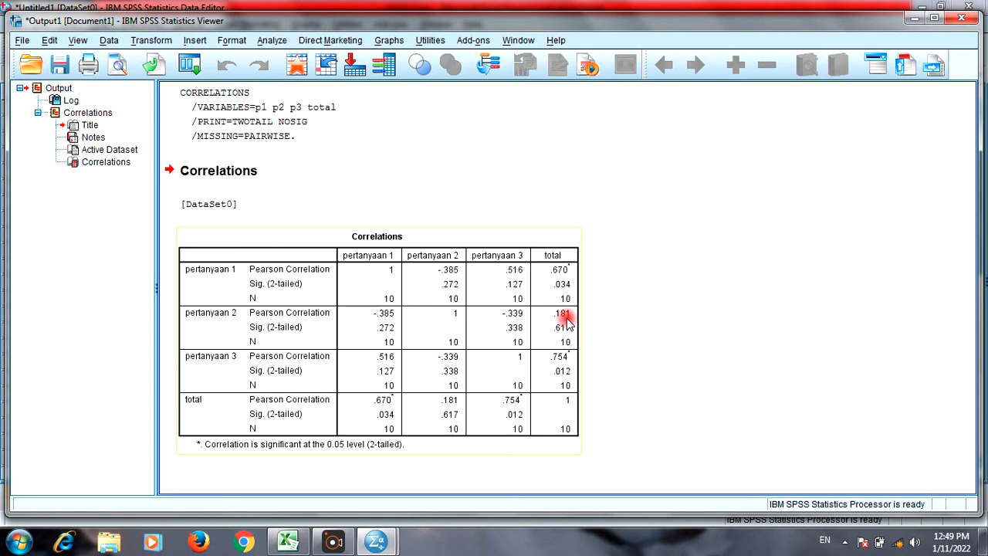
left_click(568, 363)
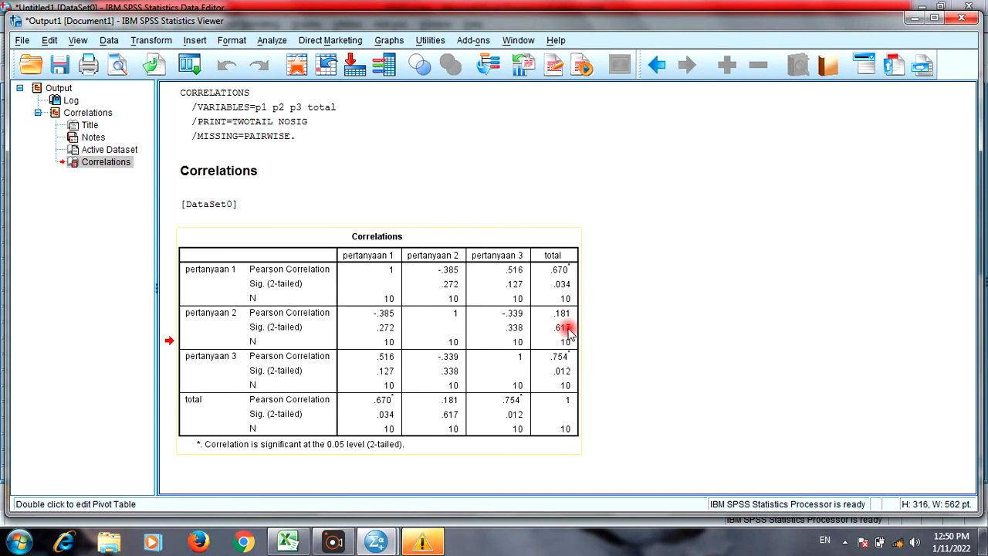
double_click(564, 373)
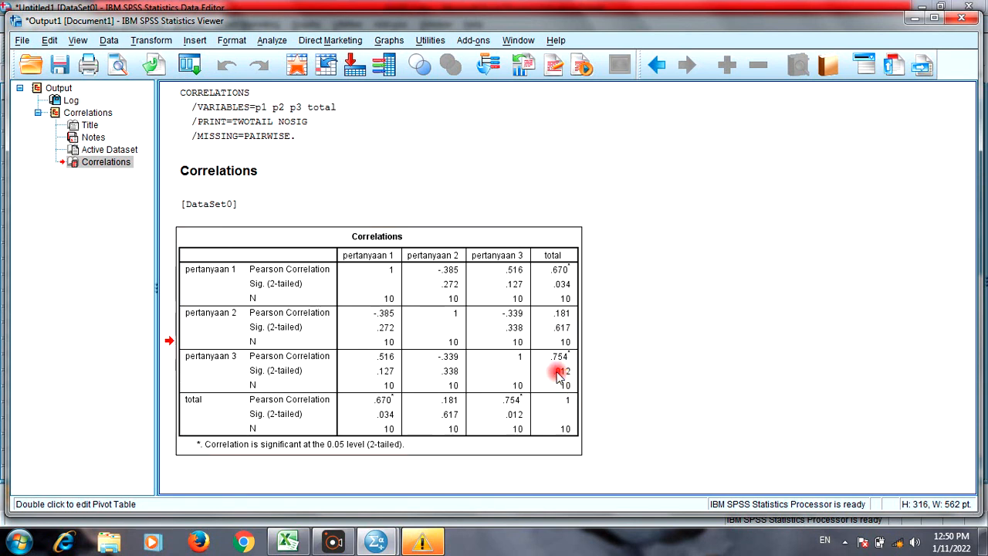